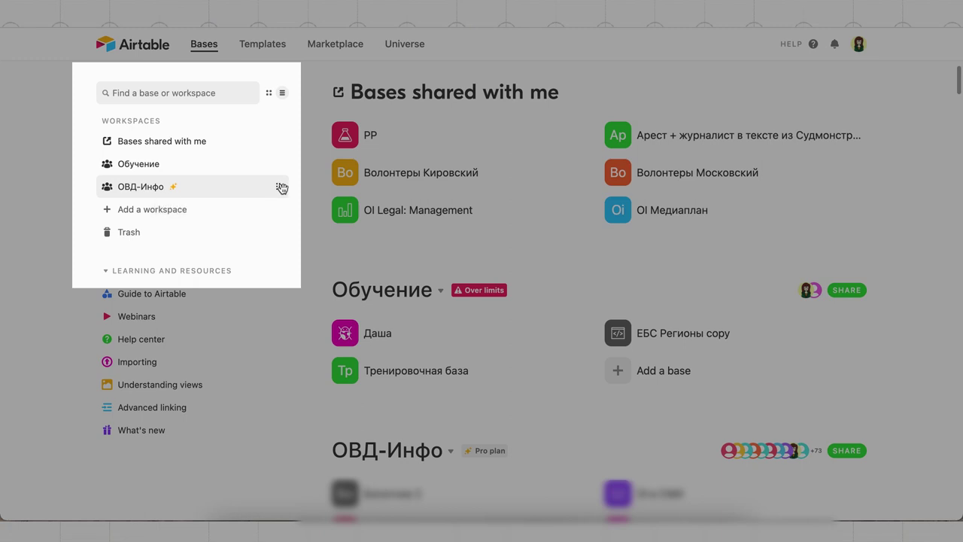
# Step: Move the Обучение workspace to the top of the workspace list and create a new workspace
pyautogui.moveTo(281, 164); pyautogui.dragTo(278, 138)
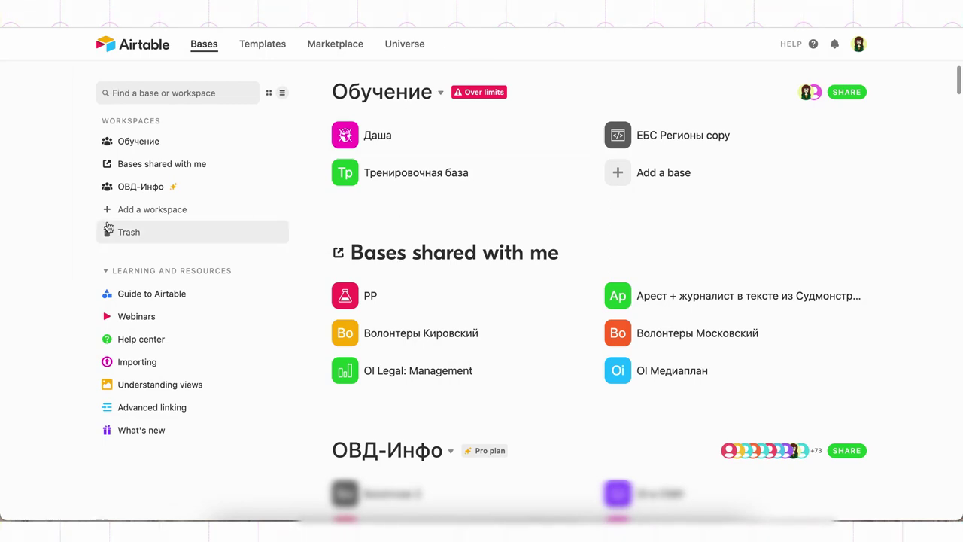
pyautogui.click(147, 209)
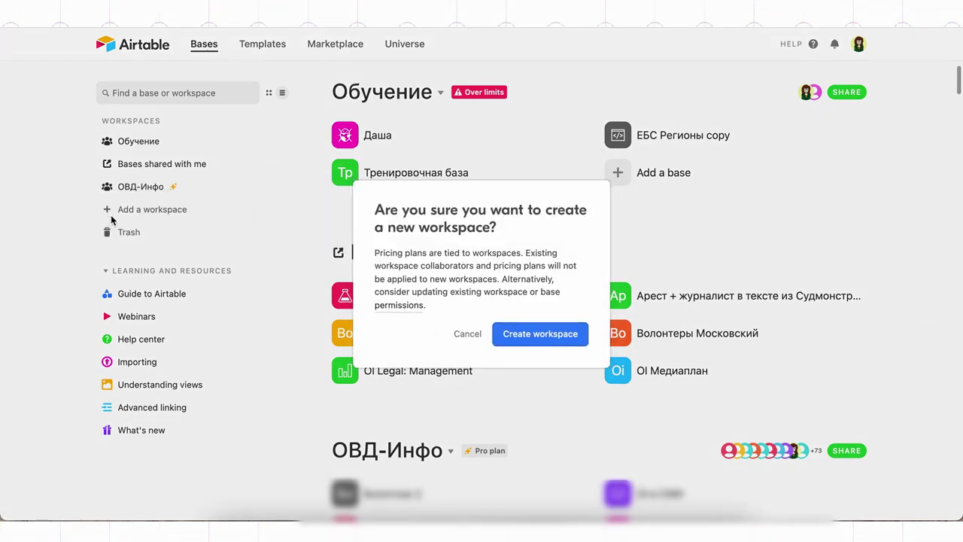
pyautogui.click(511, 340)
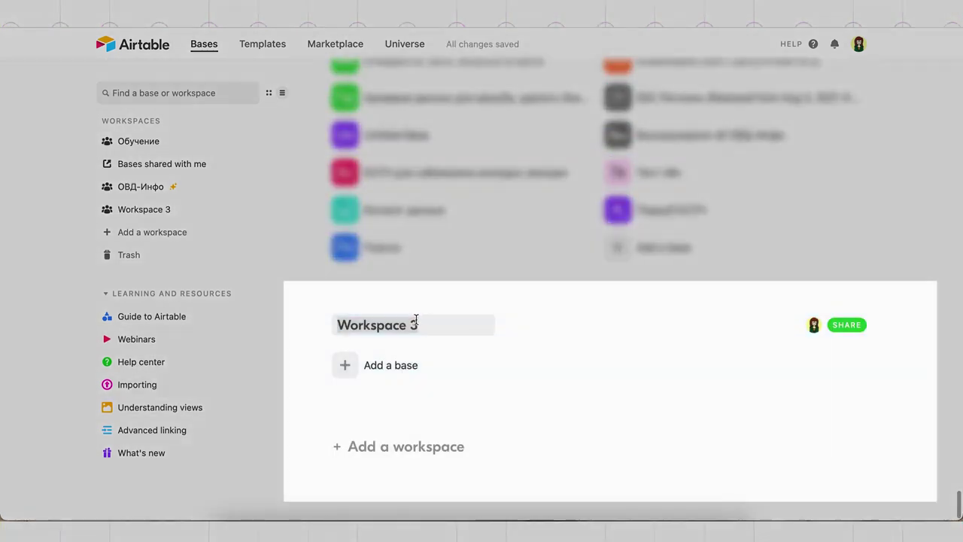
# Step: Name the new workspace НКО "Альтруист"
pyautogui.write('HKO')
pyautogui.write(' "')
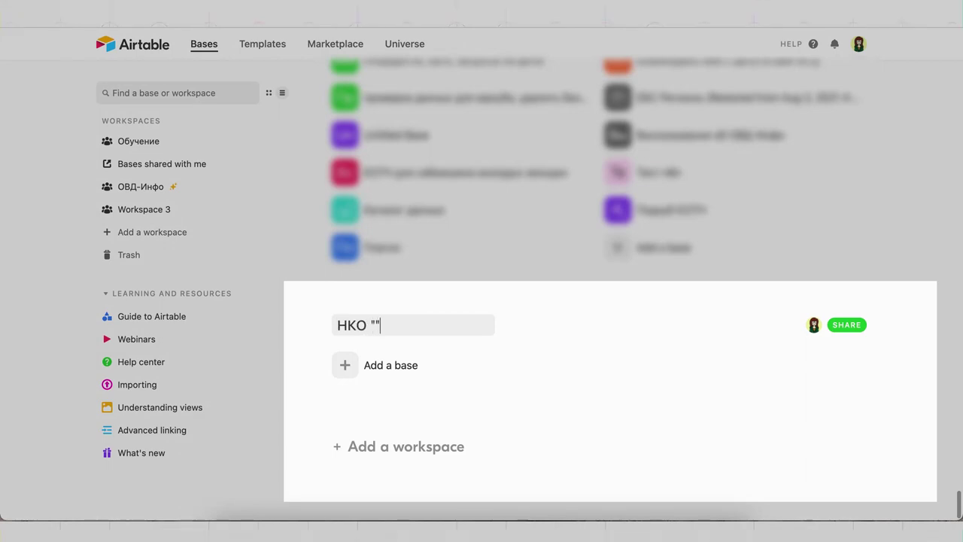
pyautogui.write('Альтруист')
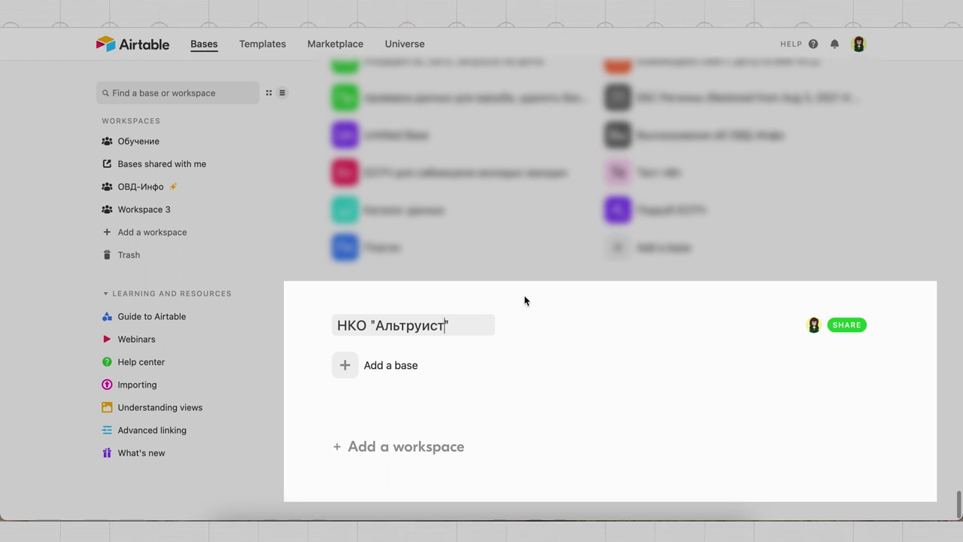
pyautogui.press('Return')
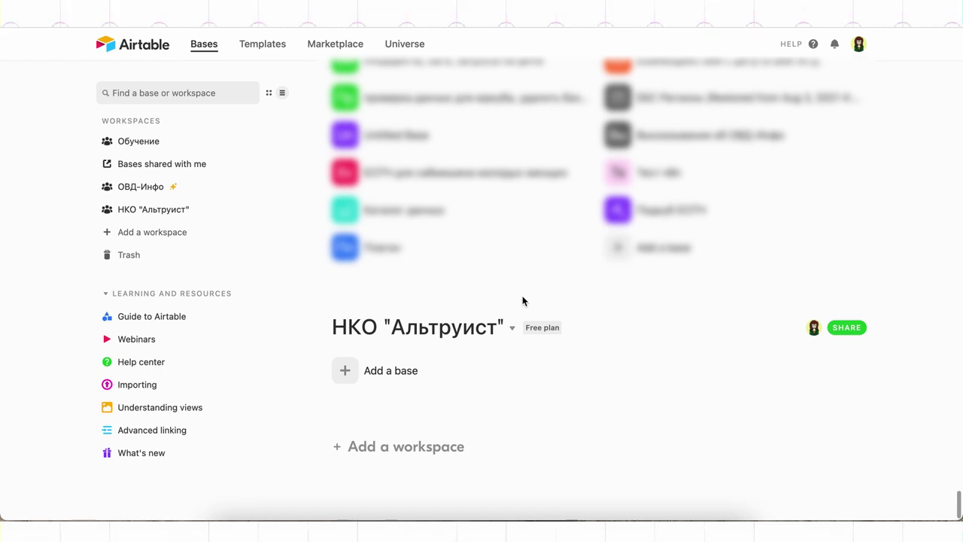
# Step: Restore the deleted base ЕБС Регионы copy from the trash and close the trash
pyautogui.click(511, 329)
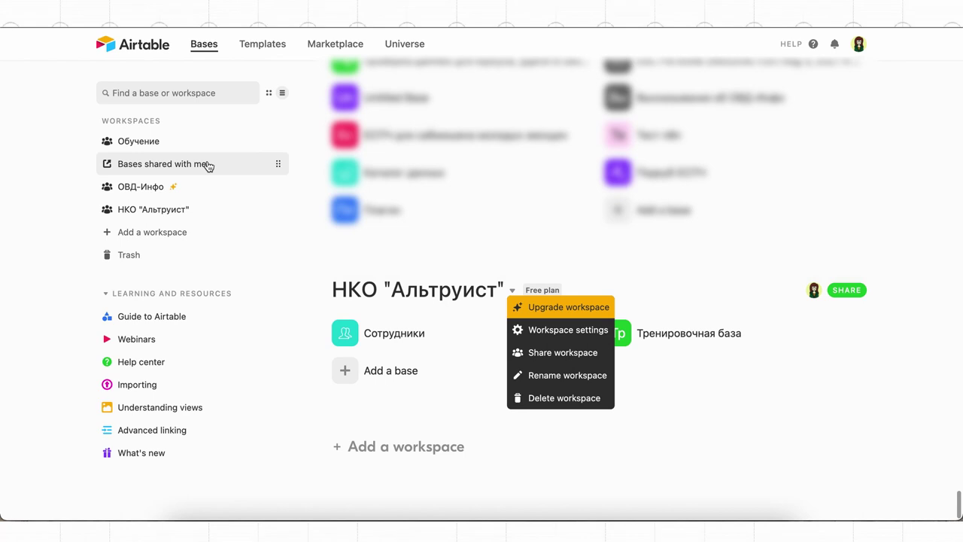
pyautogui.click(181, 151)
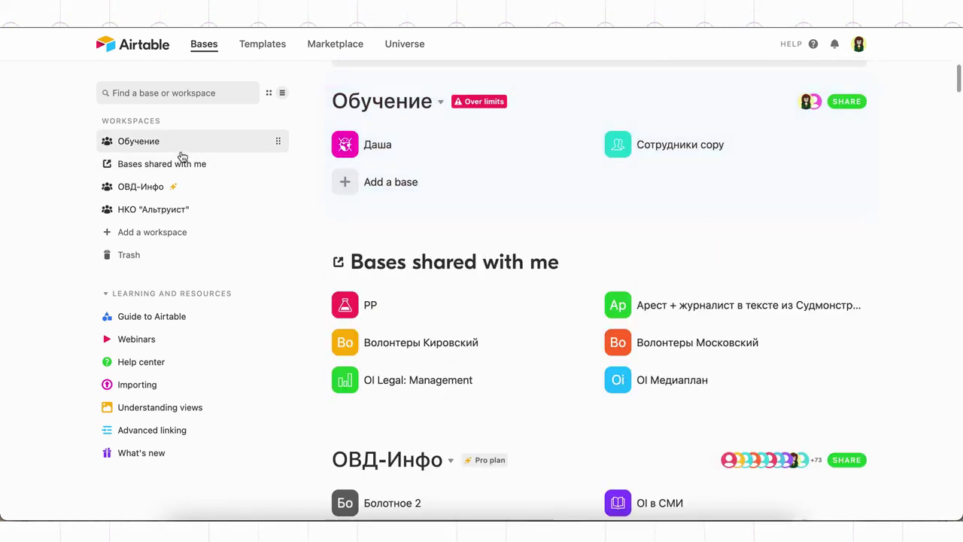
pyautogui.click(153, 254)
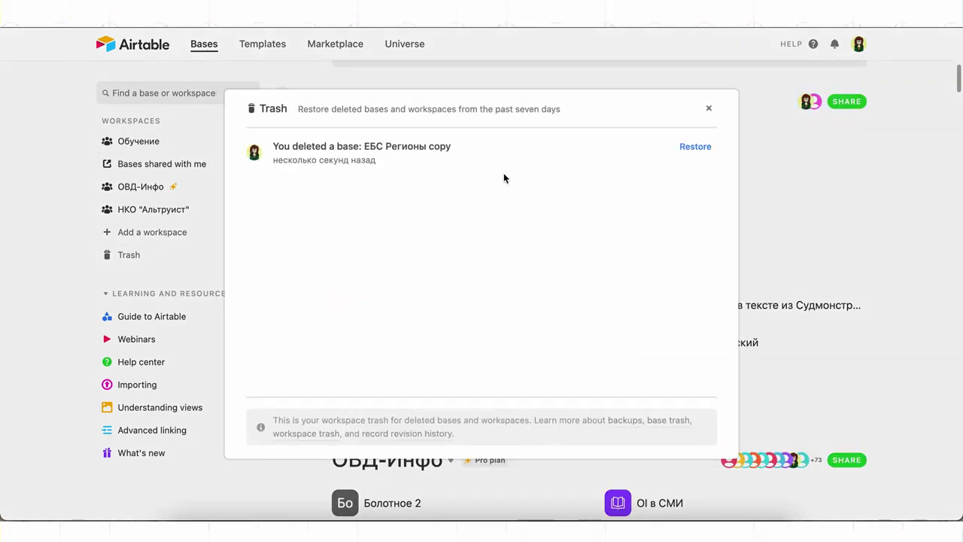
pyautogui.click(705, 148)
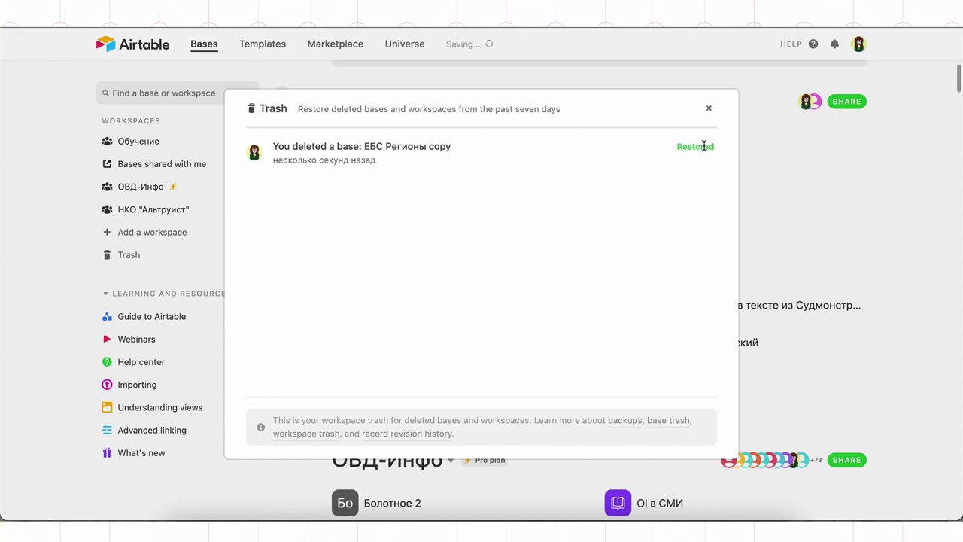
pyautogui.click(709, 110)
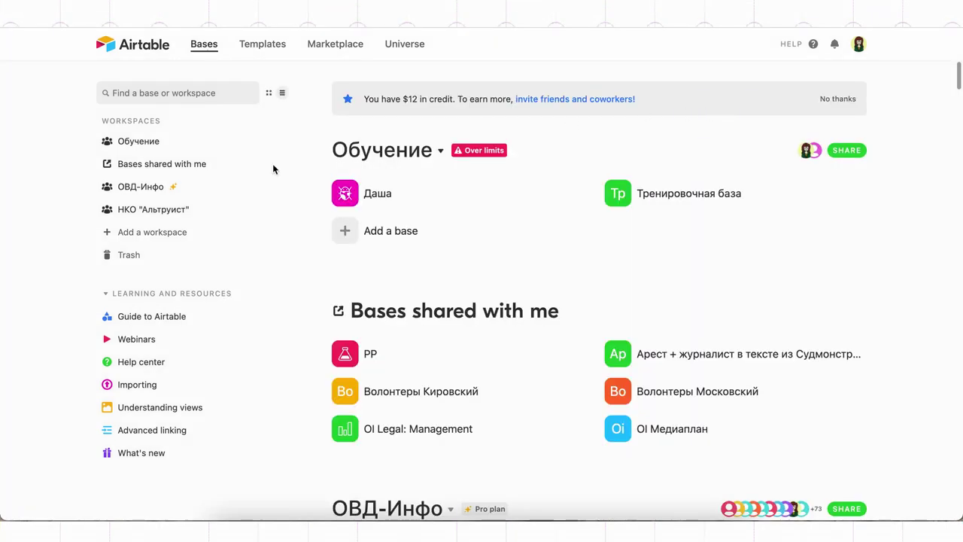
# Step: View the billing plan and upgrade options of the Обучение workspace and return to the bases overview
pyautogui.moveTo(191, 186); pyautogui.dragTo(181, 195)
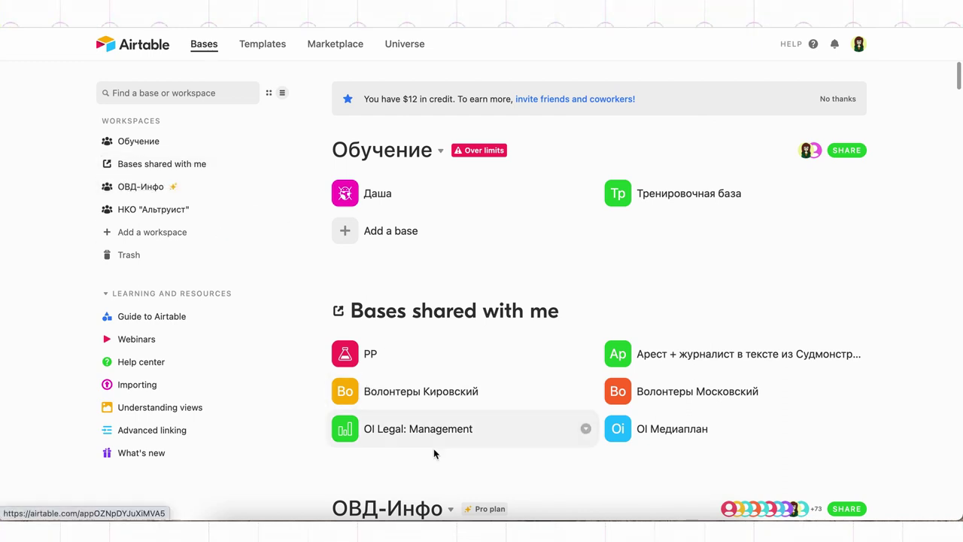
pyautogui.moveTo(479, 508)
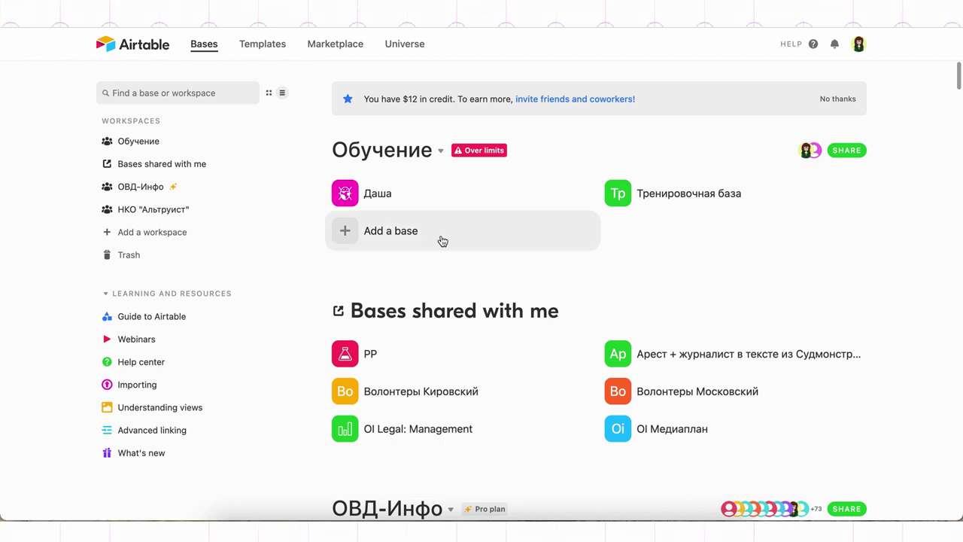
pyautogui.click(441, 152)
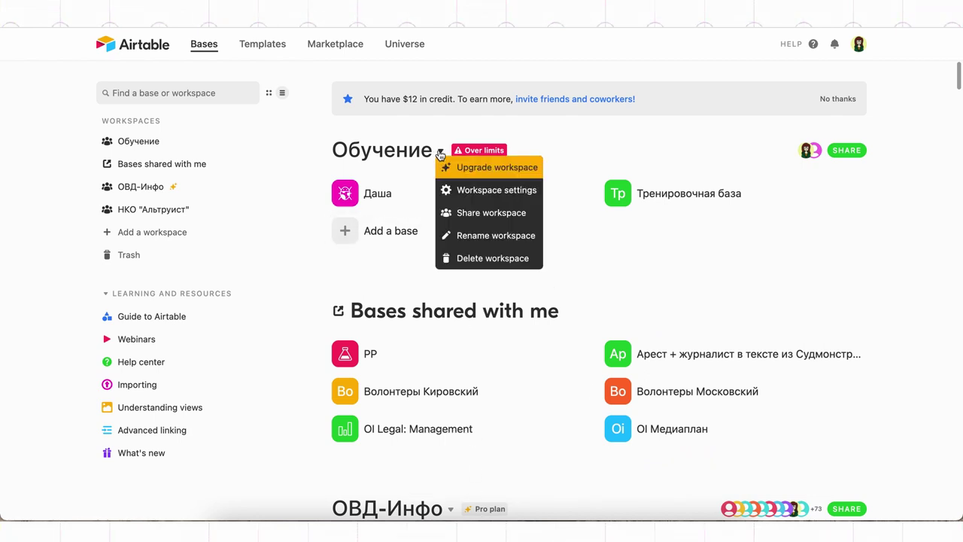
pyautogui.click(444, 164)
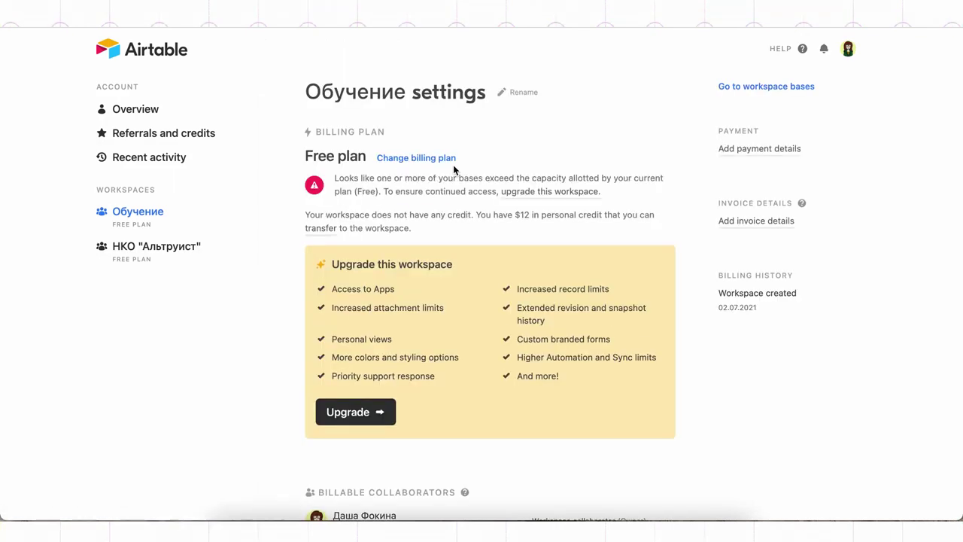
pyautogui.click(178, 51)
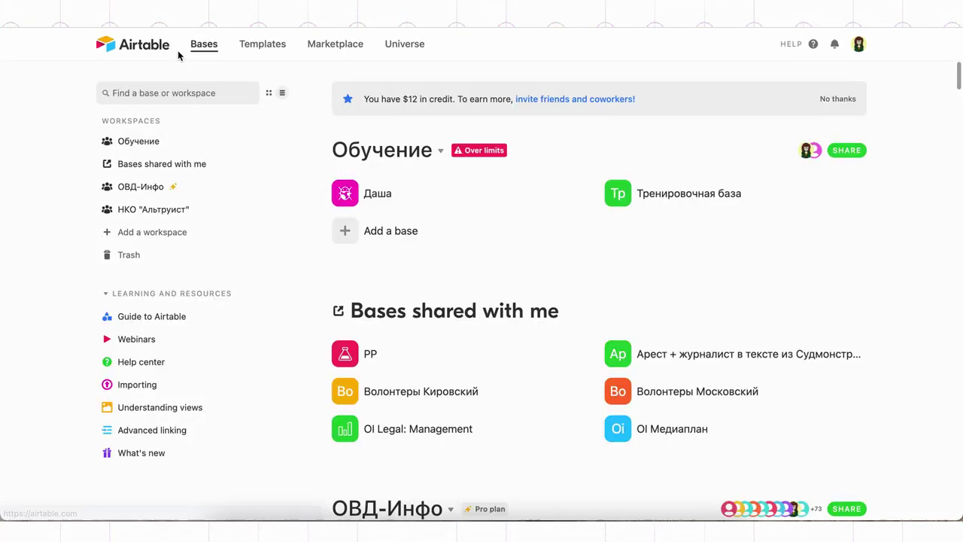
# Step: Move the НКО "Альтруист" workspace to the top of the workspace list and open its sharing settings
pyautogui.moveTo(276, 208); pyautogui.dragTo(269, 145)
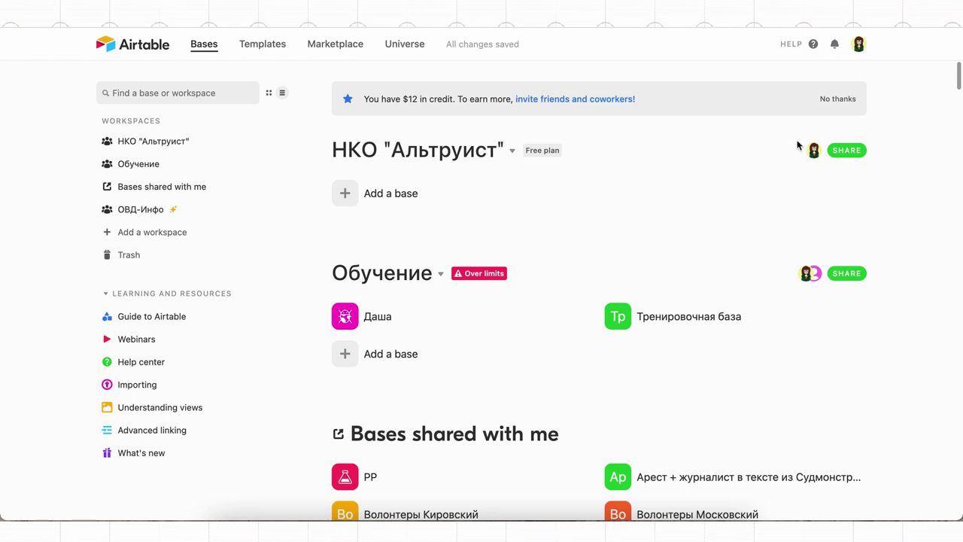
pyautogui.click(852, 149)
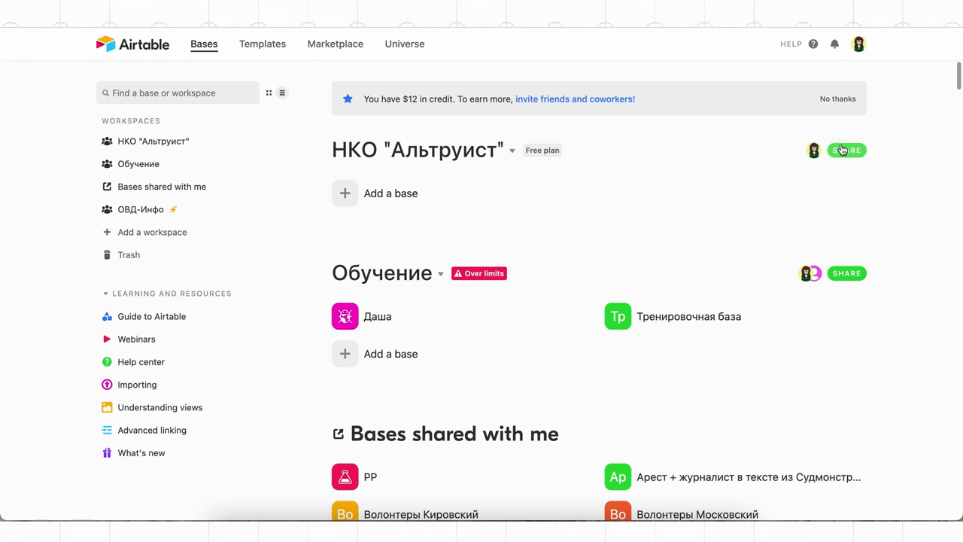
pyautogui.click(513, 155)
pyautogui.click(538, 214)
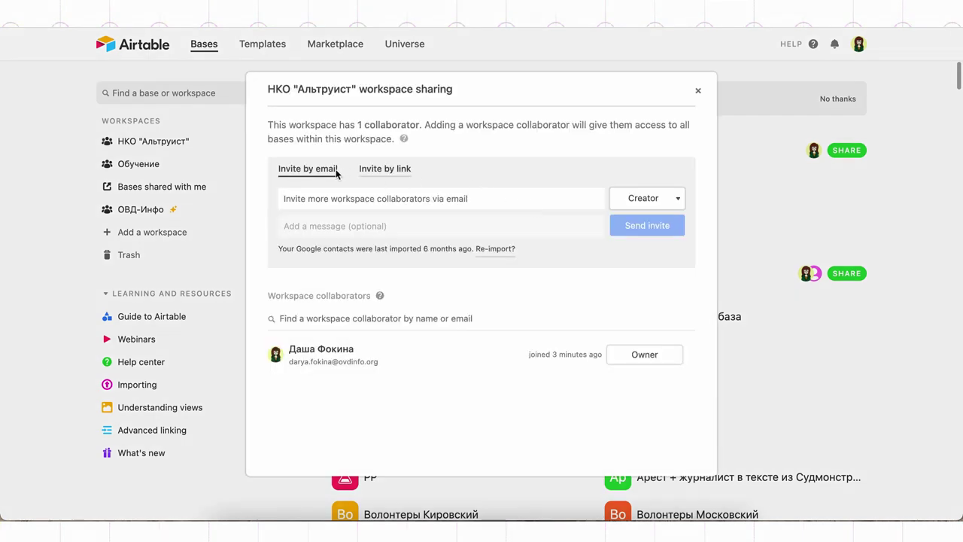
# Step: Invite a suggested contact by email with Creator access and create a Creator invite link limited to ovdinfo.org email addresses
pyautogui.click(368, 200)
pyautogui.write('dafya')
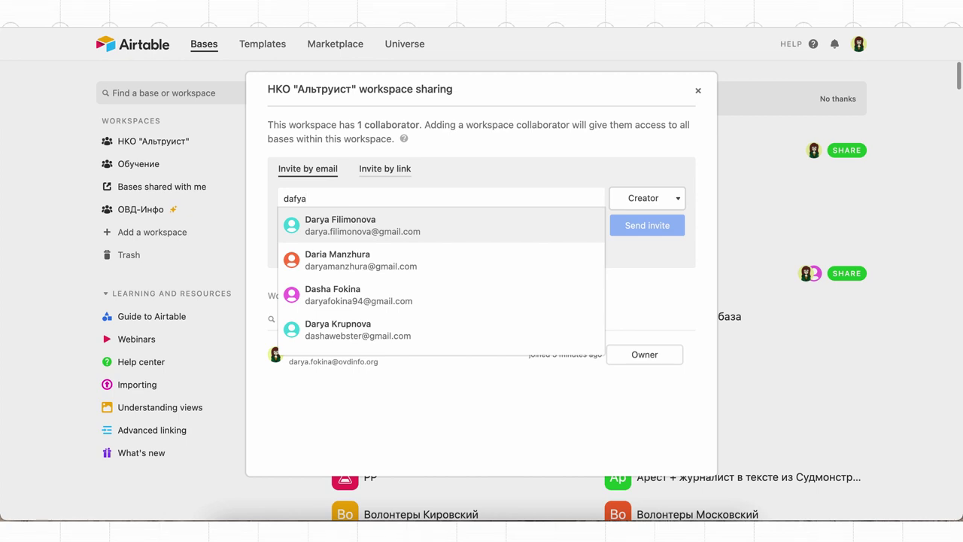
pyautogui.click(407, 293)
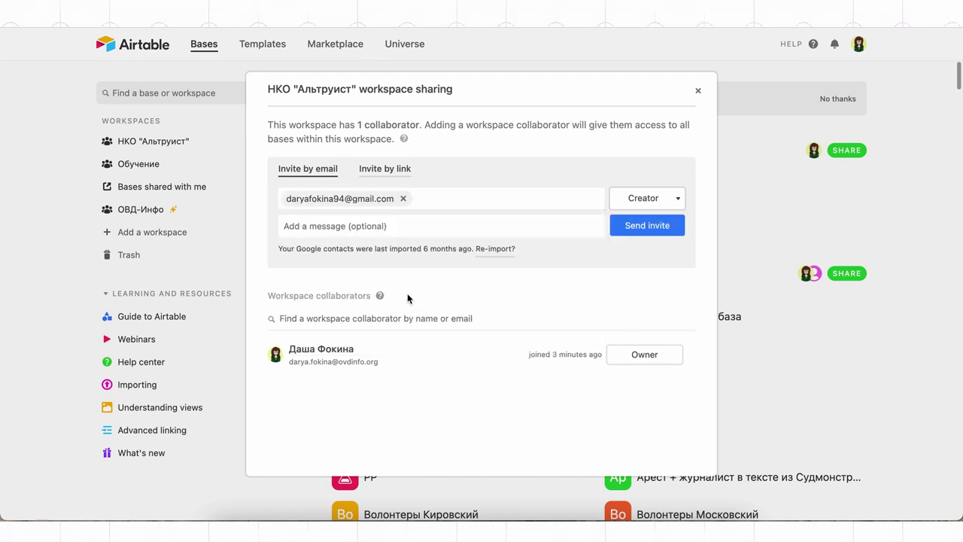
pyautogui.click(654, 225)
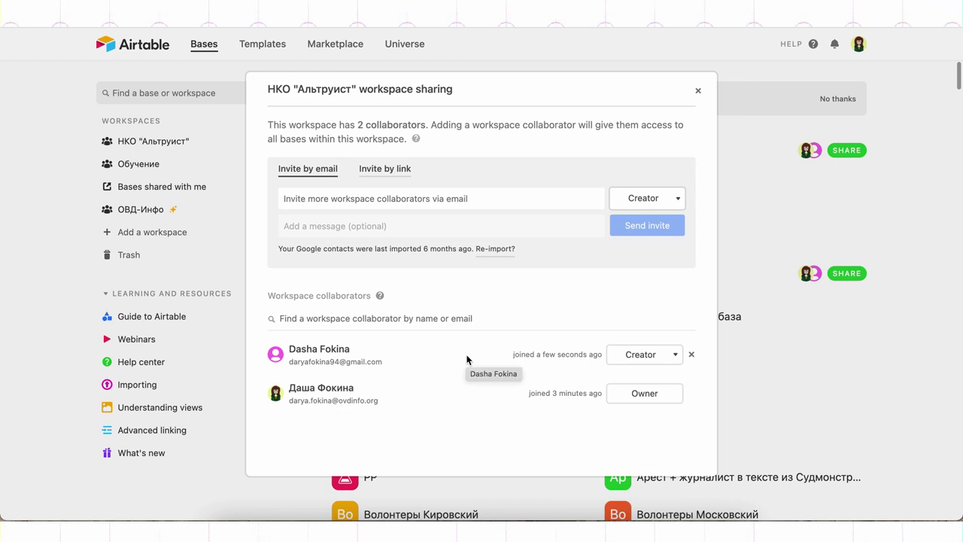
pyautogui.click(389, 171)
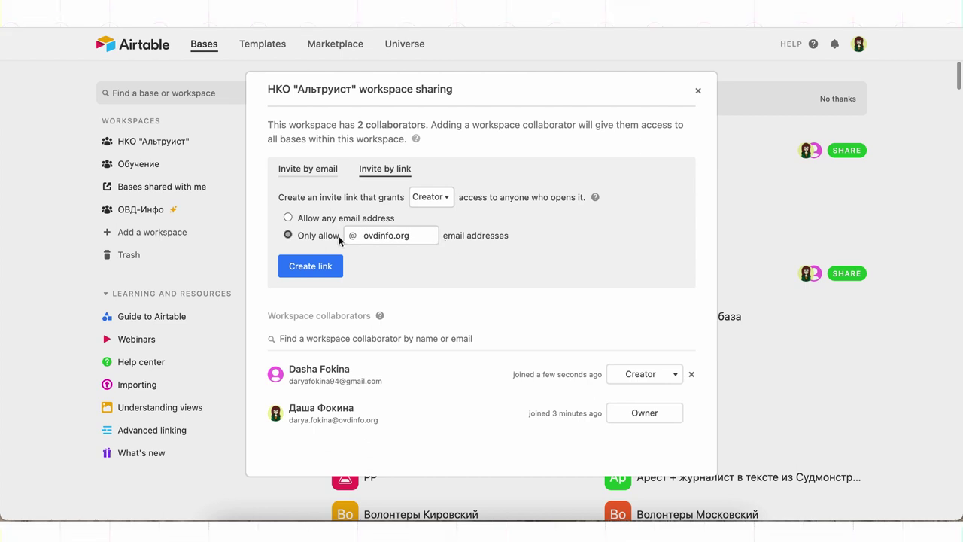
pyautogui.click(332, 267)
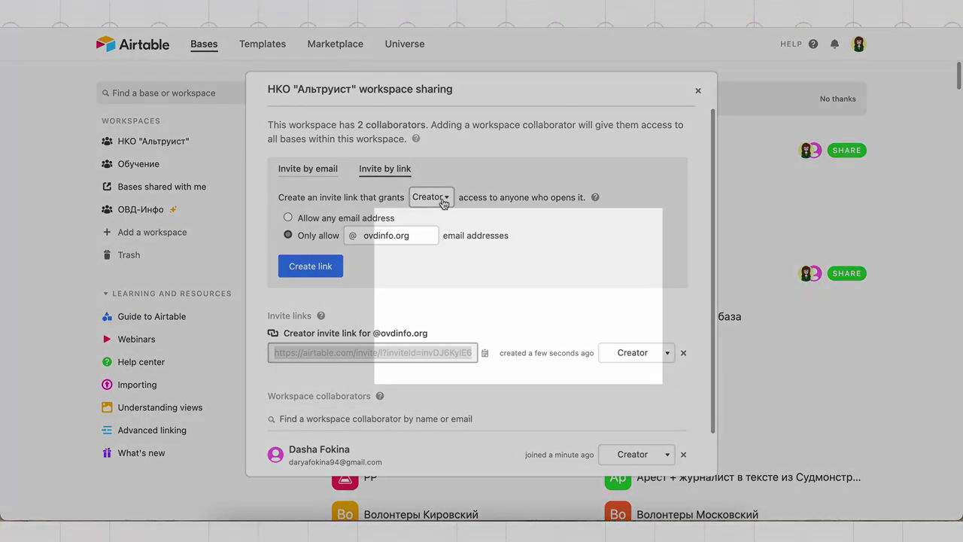
# Step: Review the permission levels for a new invite link, choose Owner and close the sharing settings without creating it
pyautogui.click(445, 197)
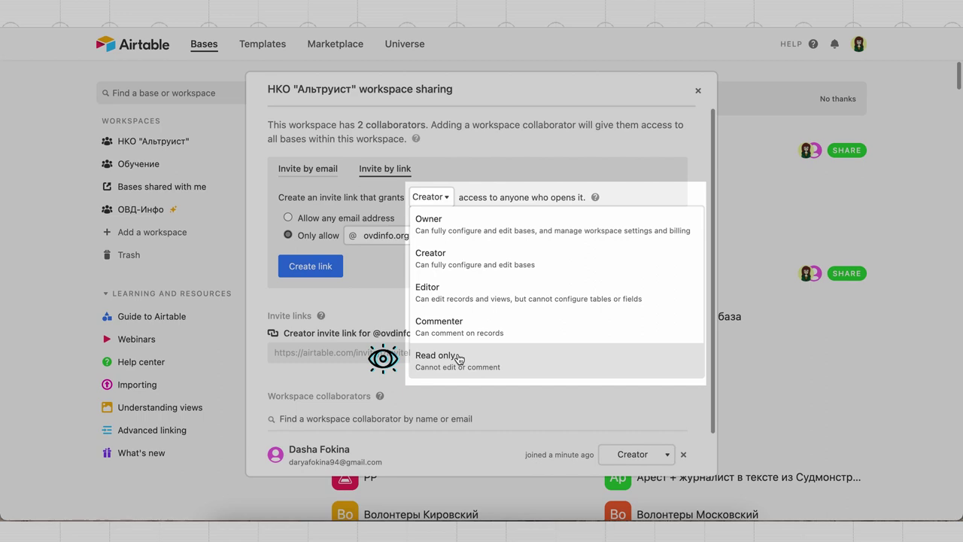
pyautogui.click(472, 237)
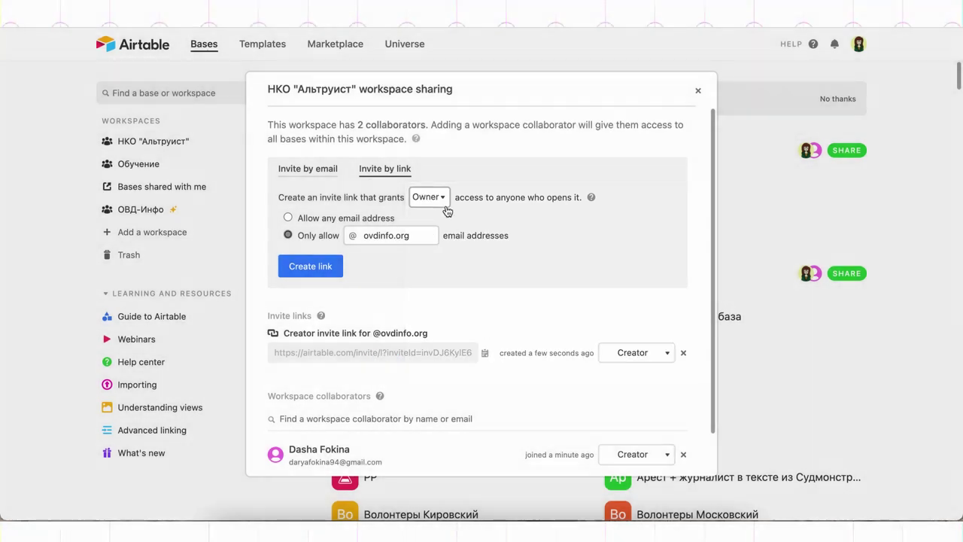
pyautogui.scroll(-2, 437, 333)
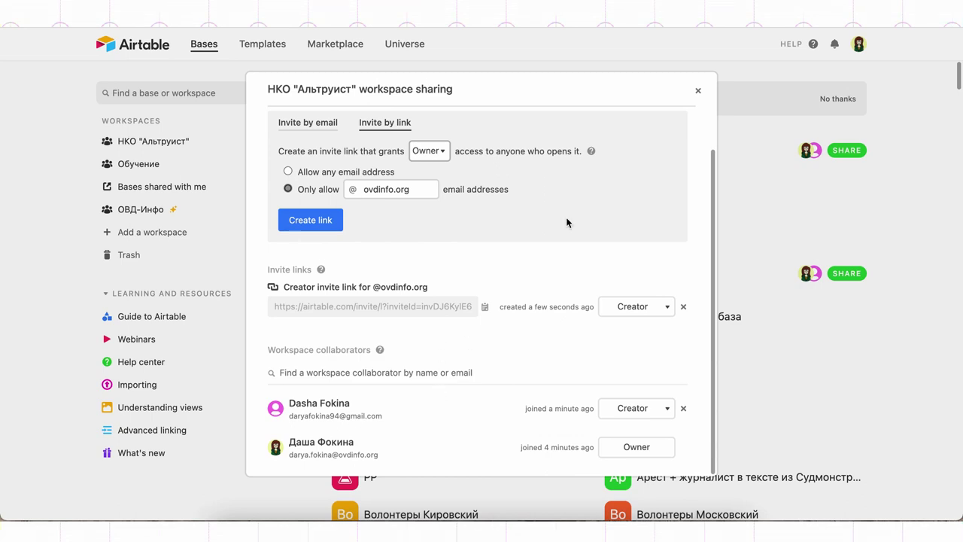
pyautogui.click(698, 91)
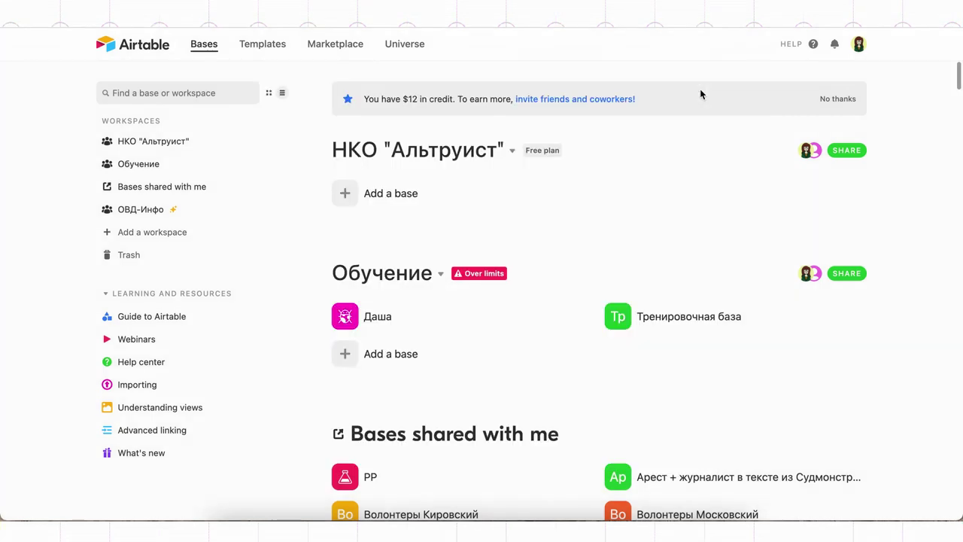
# Step: Reopen the НКО "Альтруист" sharing settings and change the invited collaborator's role to Owner
pyautogui.click(512, 152)
pyautogui.click(532, 213)
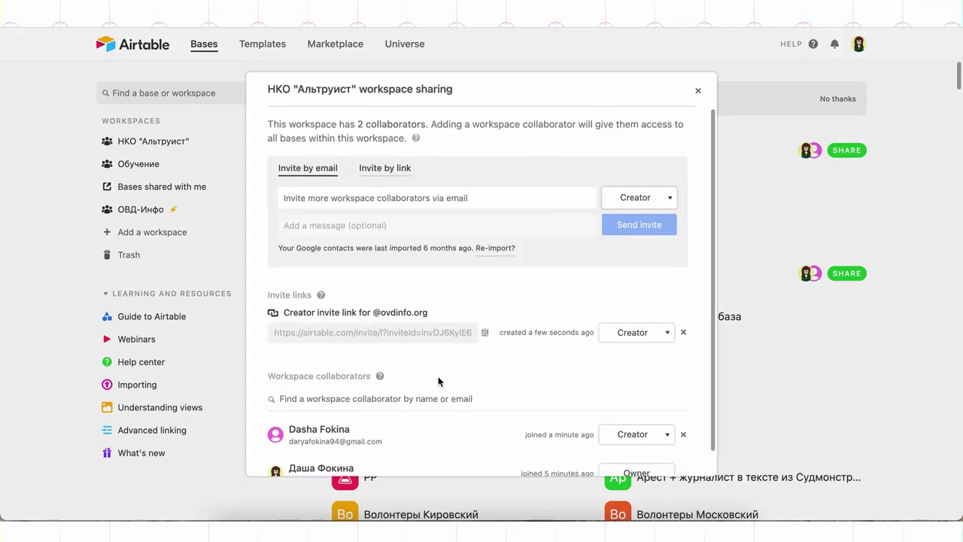
pyautogui.scroll(-1, 439, 381)
pyautogui.moveTo(270, 350)
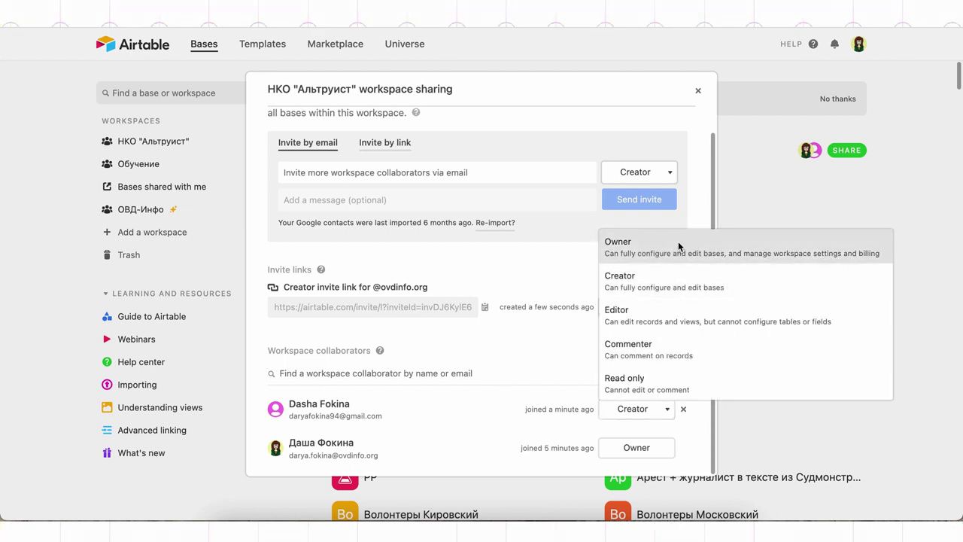
pyautogui.click(678, 241)
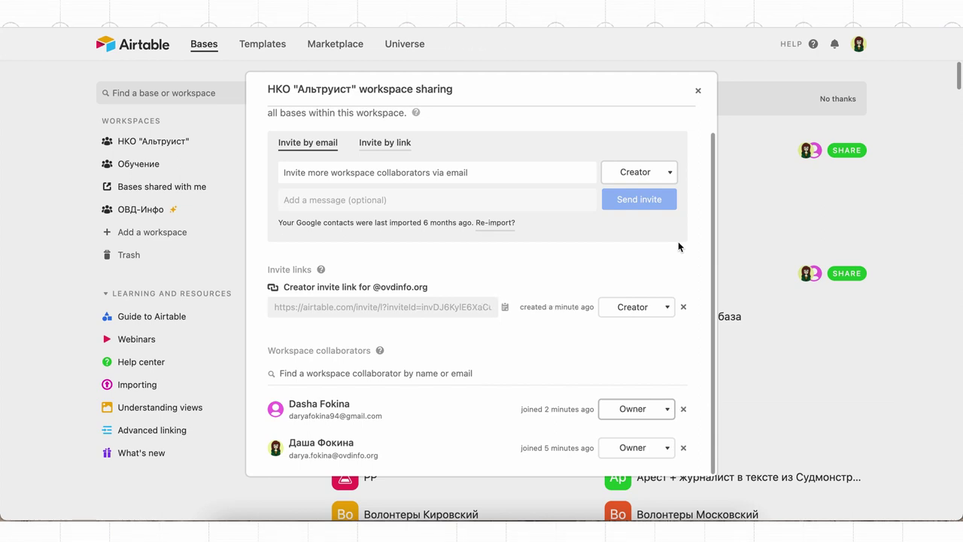
pyautogui.click(683, 411)
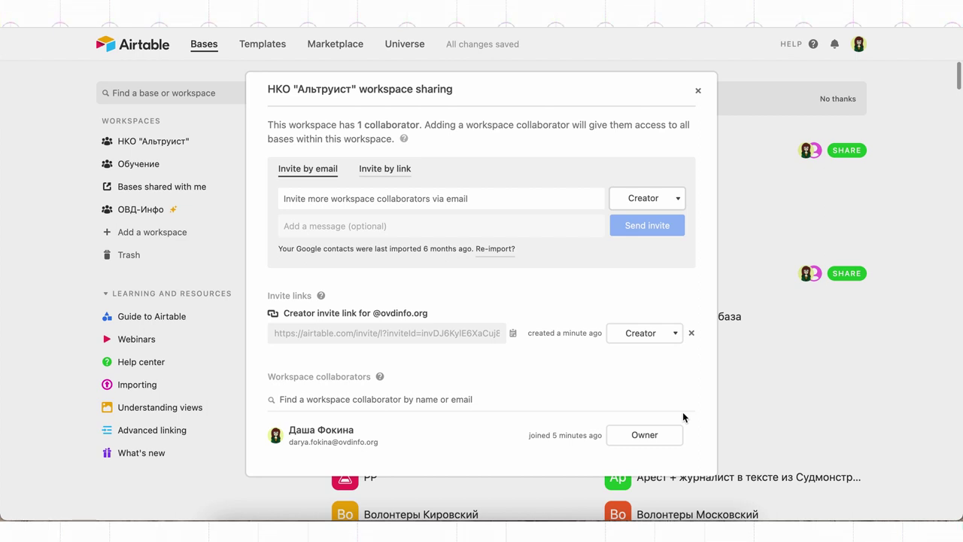
pyautogui.click(400, 169)
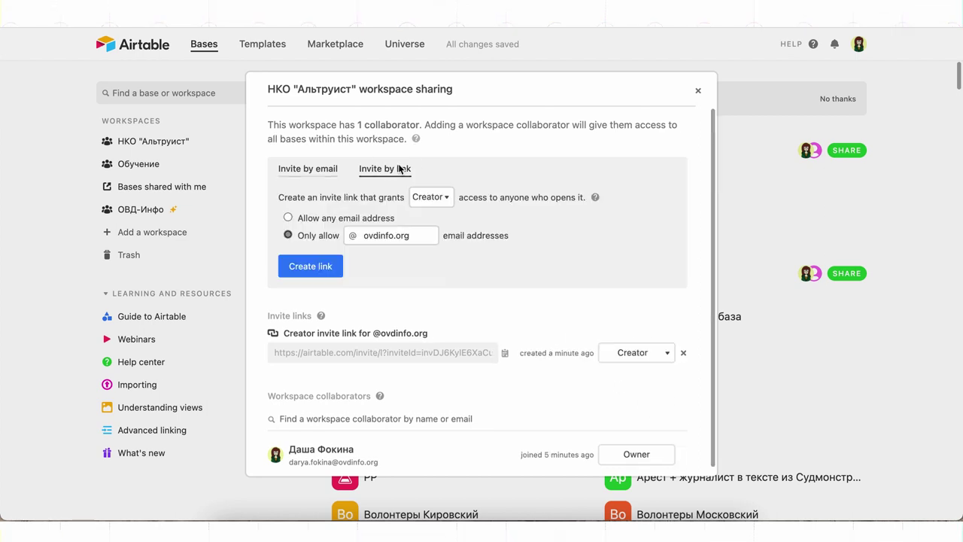
pyautogui.click(684, 352)
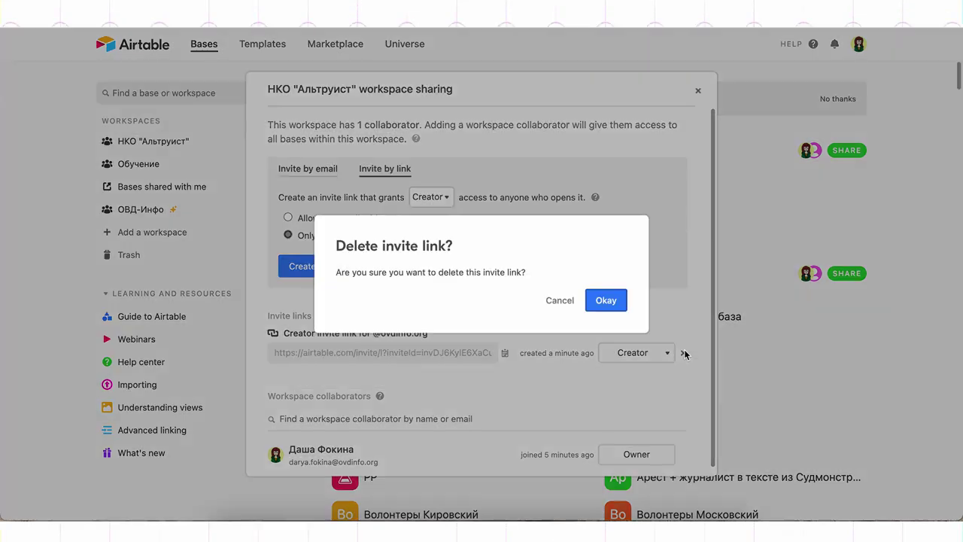
pyautogui.click(606, 301)
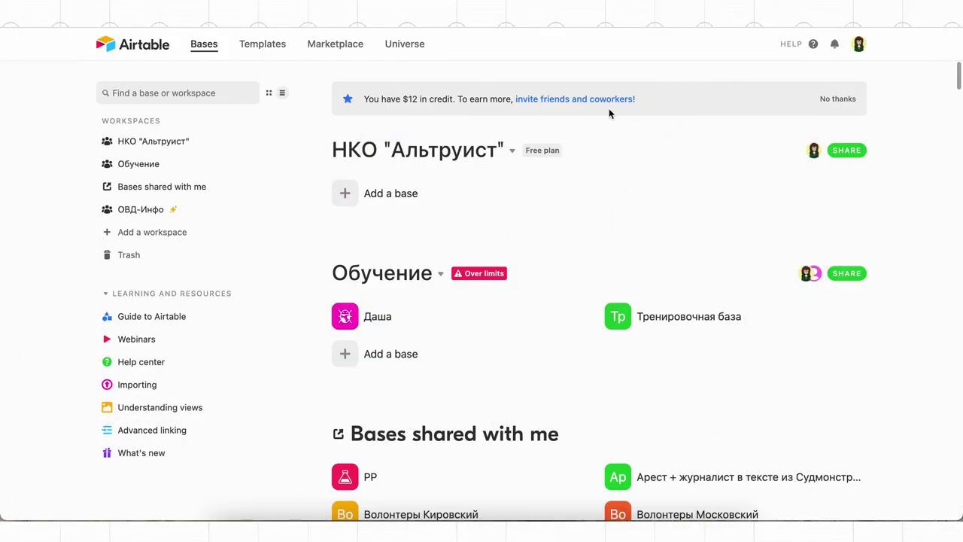
# Step: Create a base from scratch in the НКО "Альтруист" workspace, name it Сотрудники and return to the bases overview
pyautogui.click(346, 193)
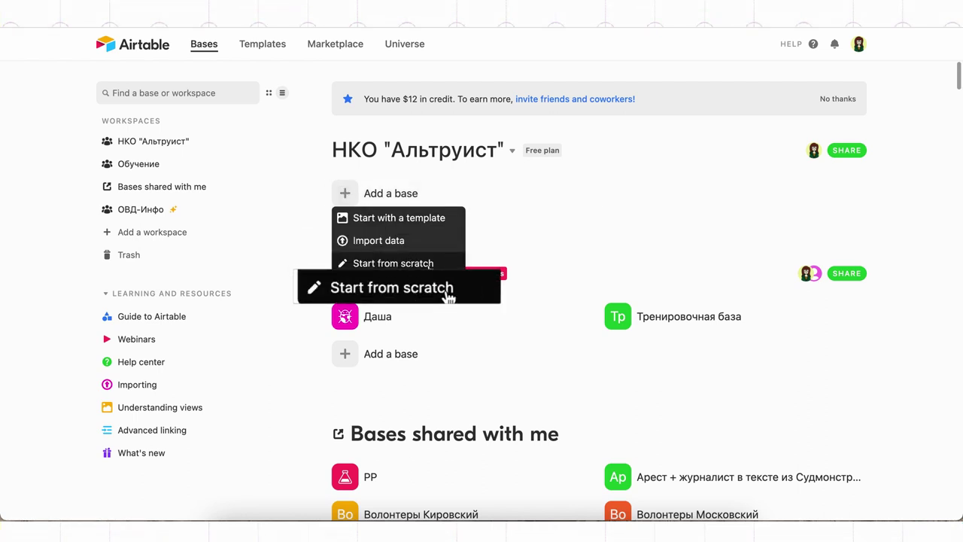
pyautogui.click(431, 263)
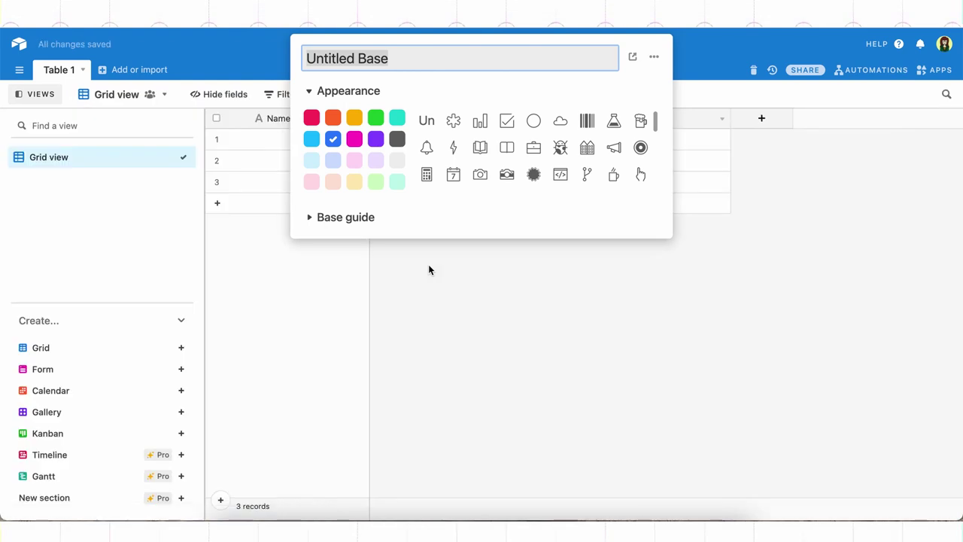
pyautogui.write('Сотрудники')
pyautogui.click(444, 98)
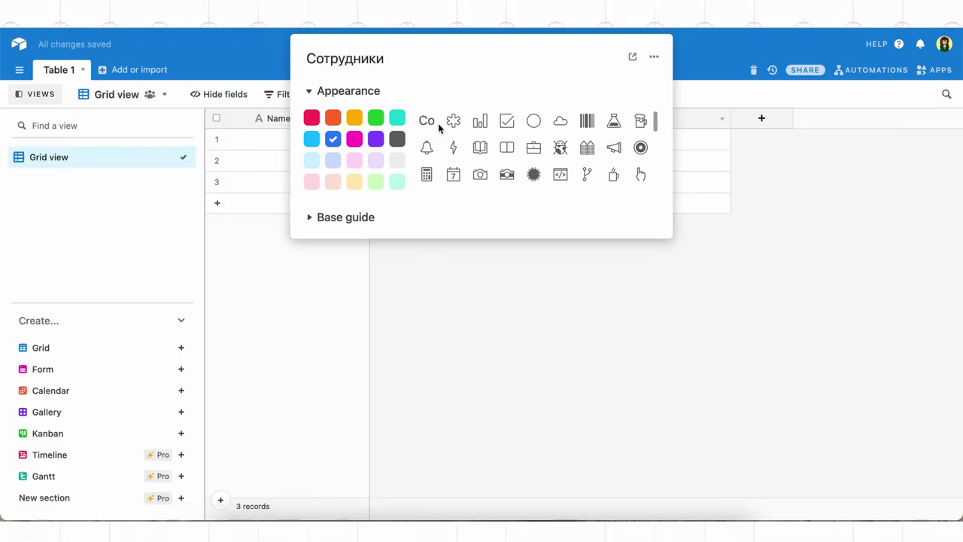
pyautogui.click(430, 266)
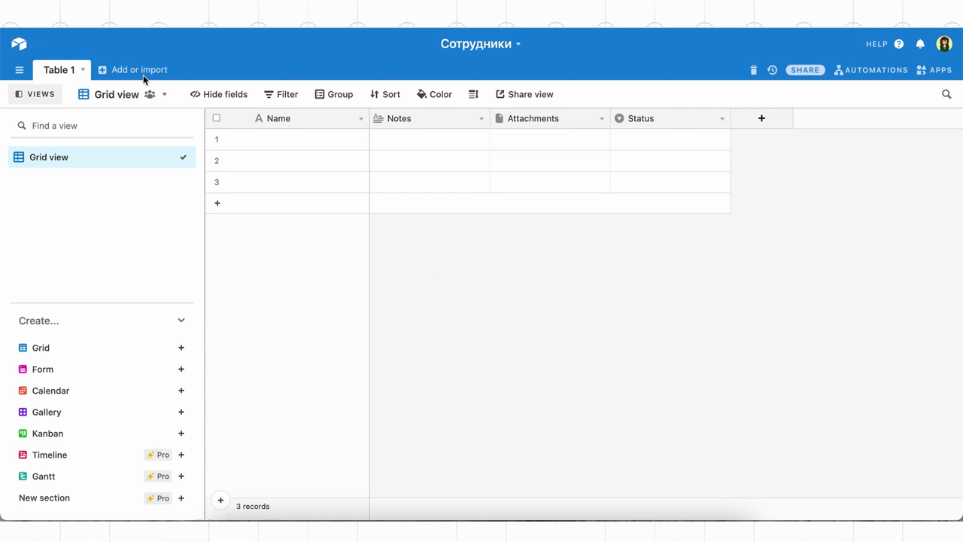
pyautogui.click(21, 46)
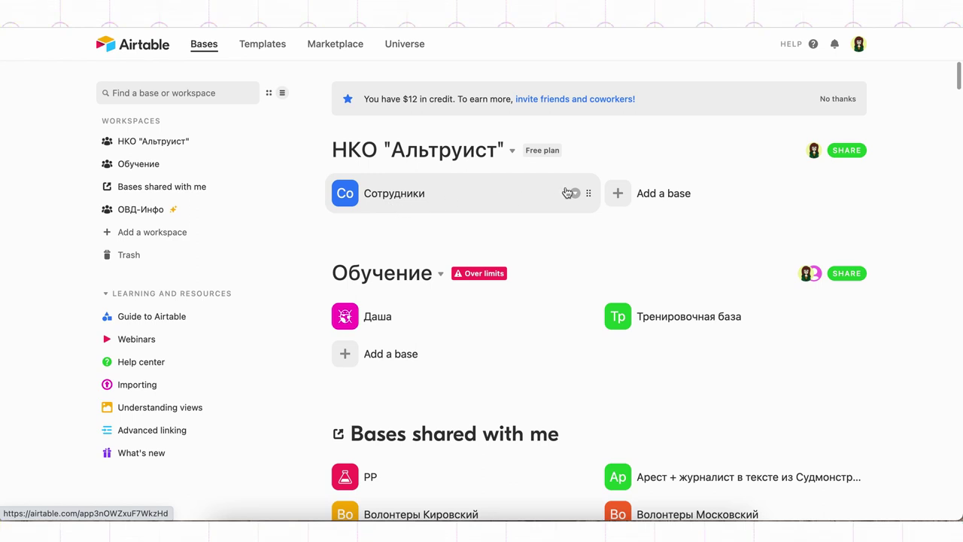
# Step: Change the Сотрудники base's appearance to the teal color and the people icon
pyautogui.click(575, 193)
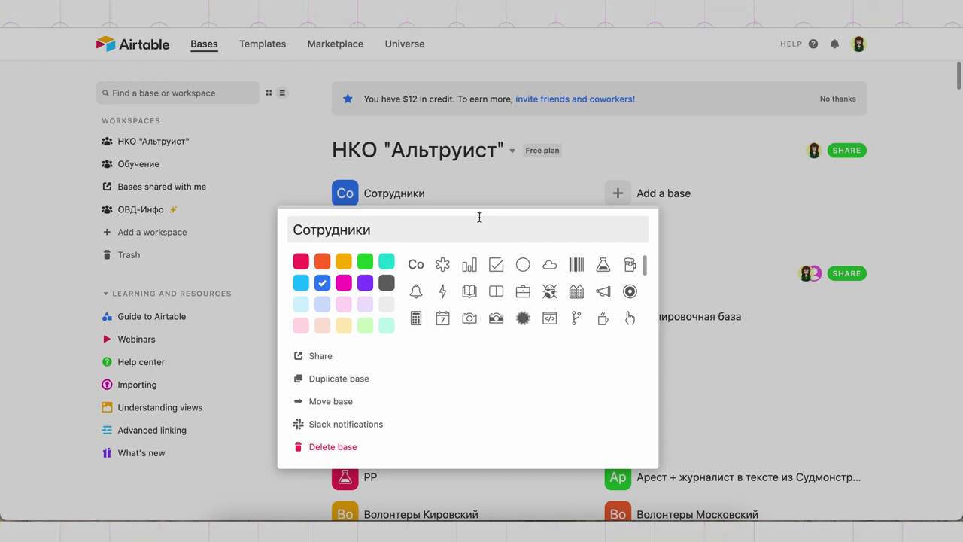
pyautogui.moveTo(342, 305)
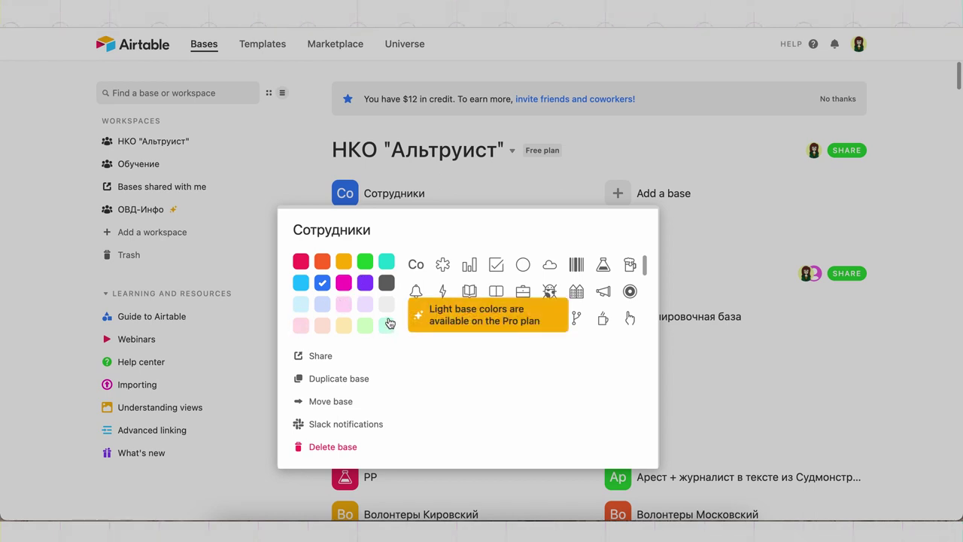
pyautogui.click(386, 262)
pyautogui.scroll(-3, 527, 286)
pyautogui.click(550, 267)
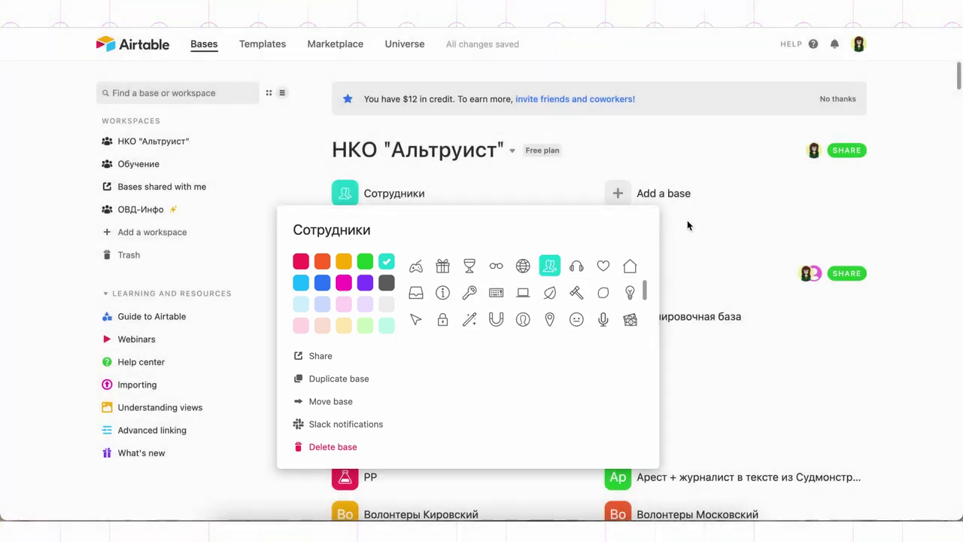
pyautogui.click(687, 221)
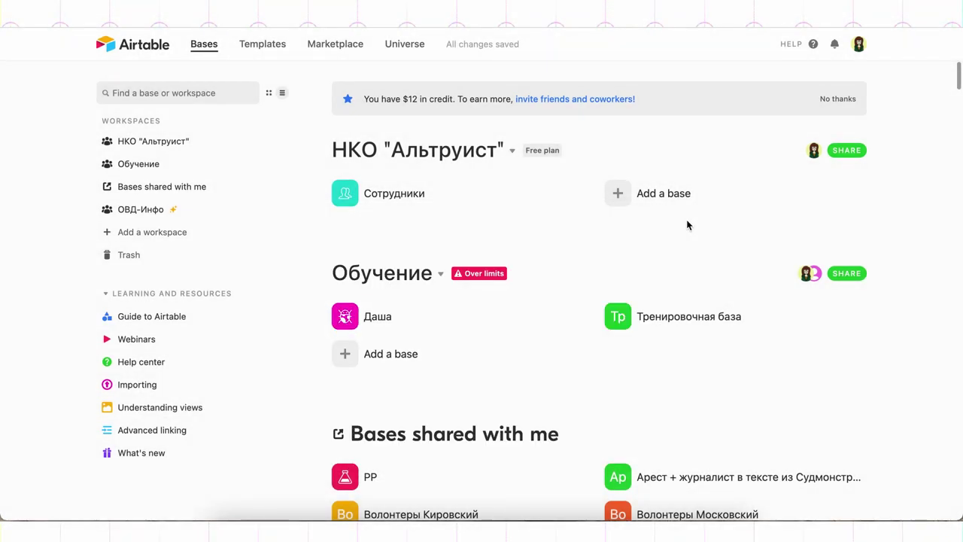
# Step: Review the sharing settings of the Сотрудники base and close them without inviting anyone
pyautogui.click(577, 194)
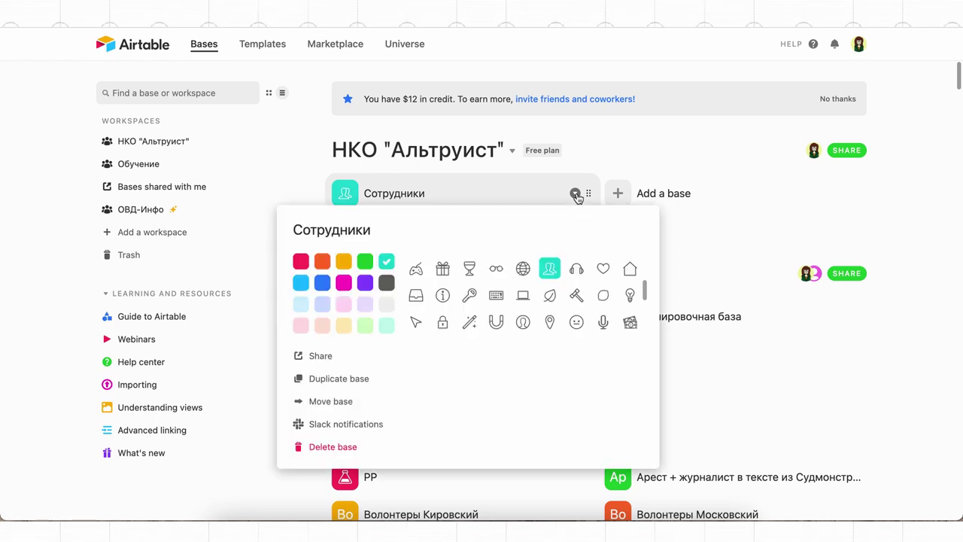
pyautogui.click(320, 355)
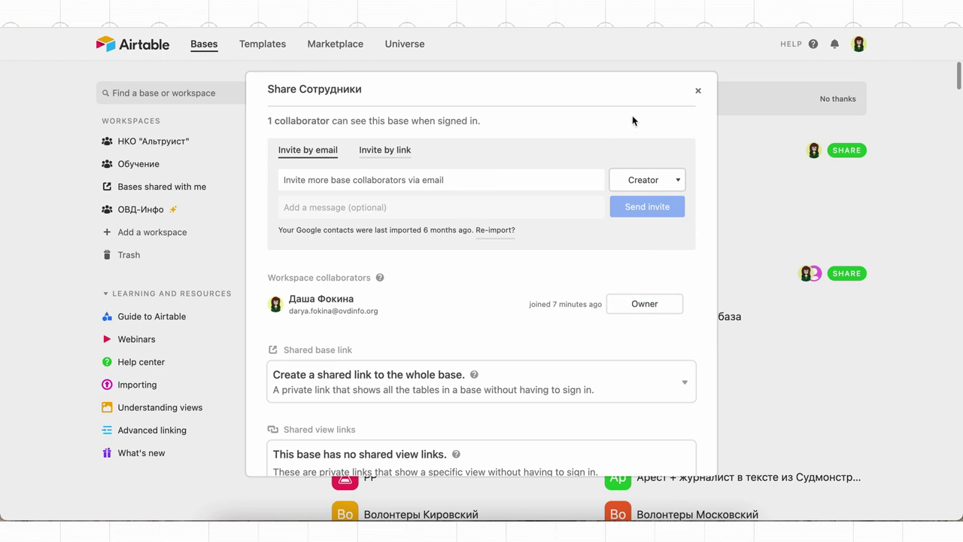
pyautogui.click(696, 93)
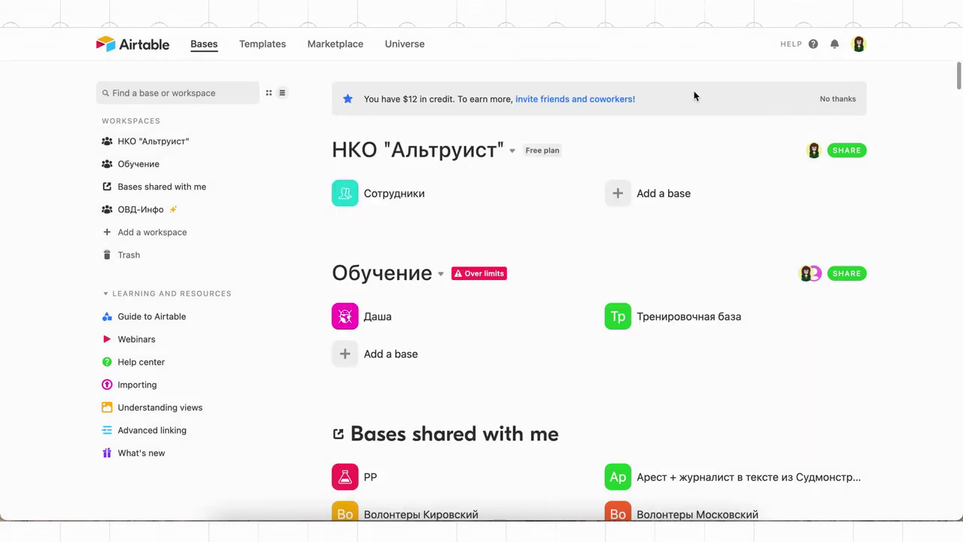
# Step: Duplicate the Сотрудники base into the Обучение workspace, including its records and comments
pyautogui.click(575, 195)
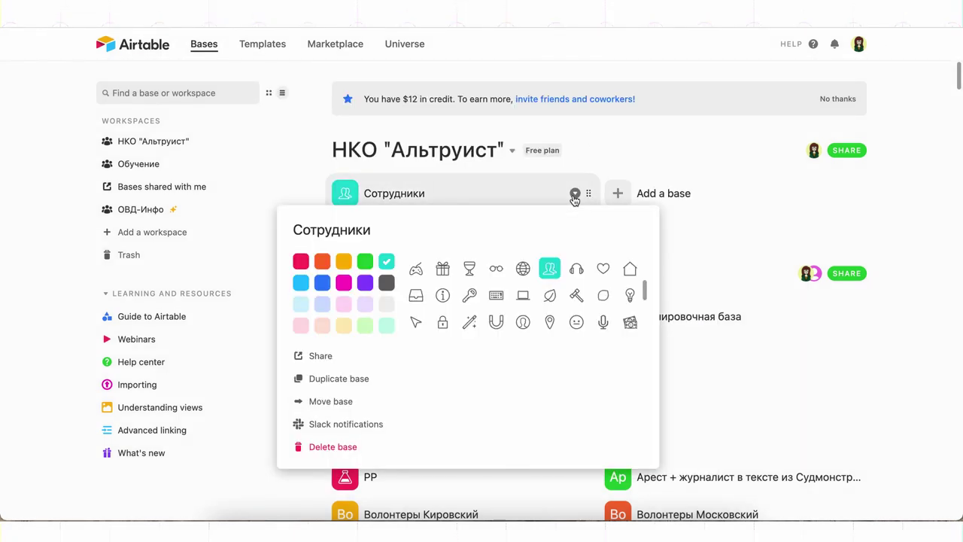
pyautogui.click(338, 378)
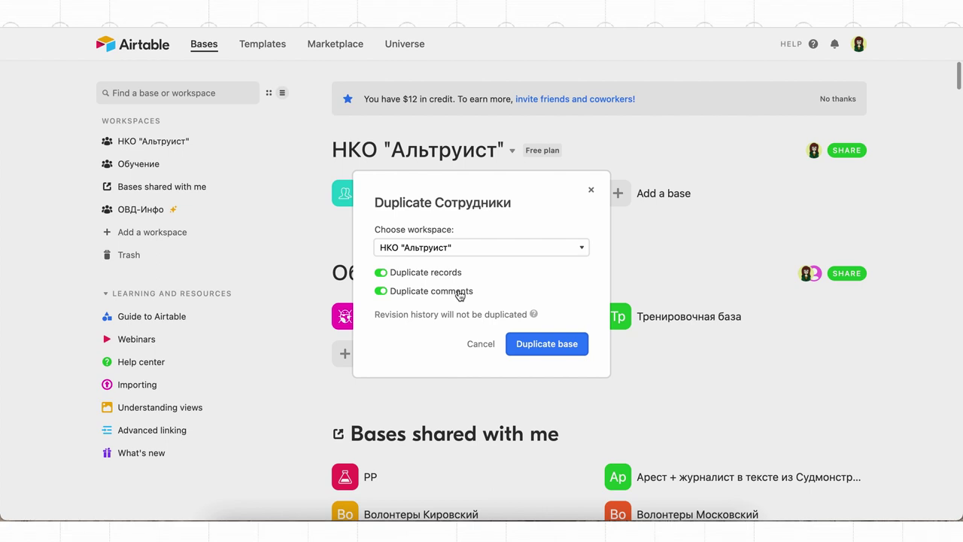
pyautogui.click(530, 248)
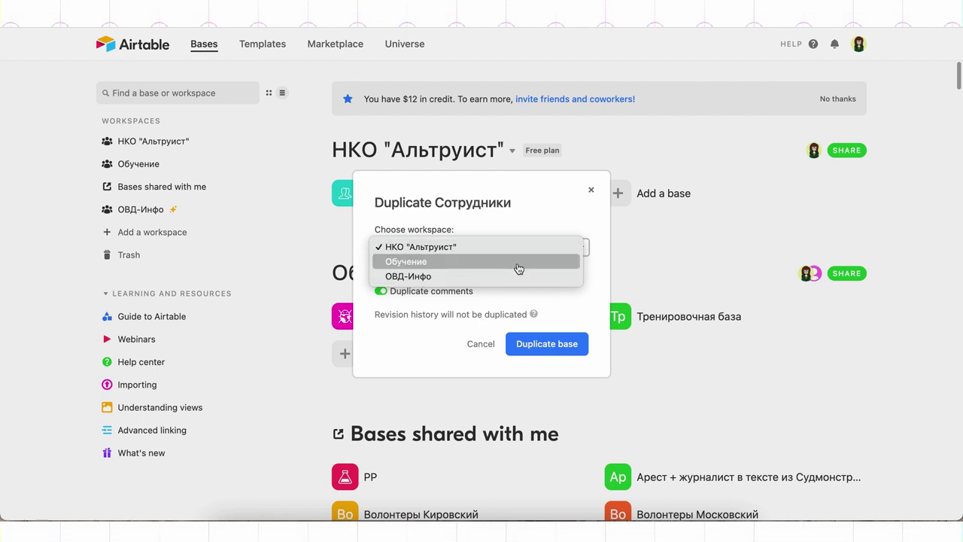
pyautogui.click(519, 269)
pyautogui.click(545, 343)
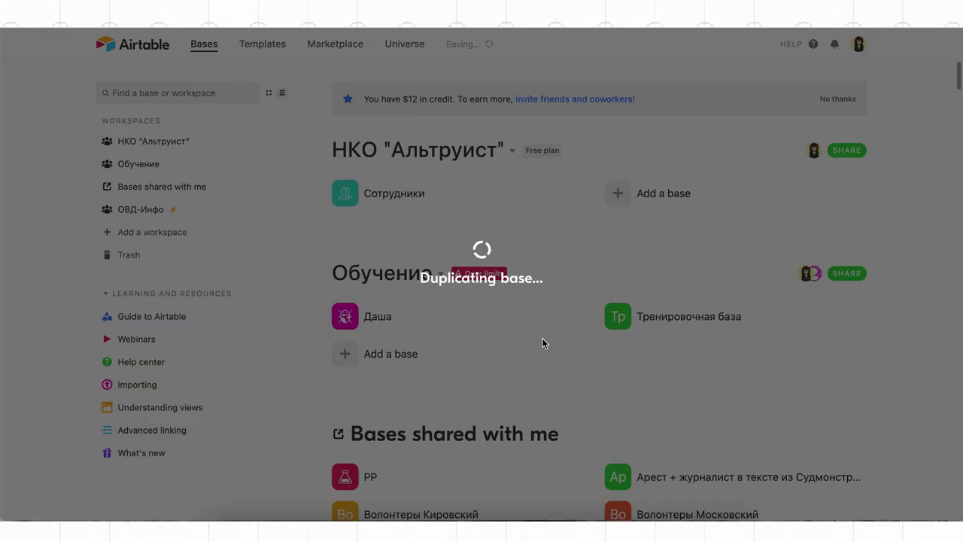
# Step: Move Тренировочная база from the Обучение workspace to НКО "Альтруист"
pyautogui.scroll(-3, 542, 339)
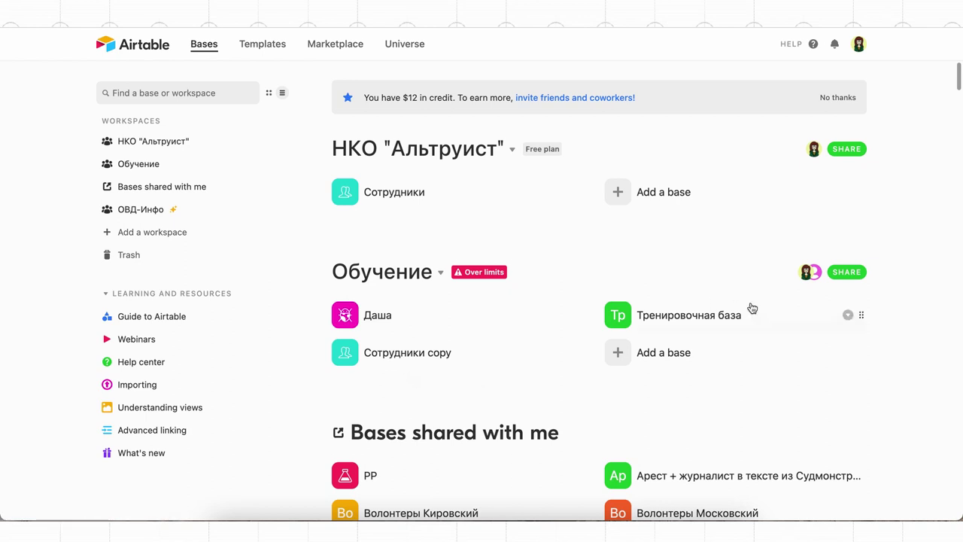
pyautogui.click(848, 315)
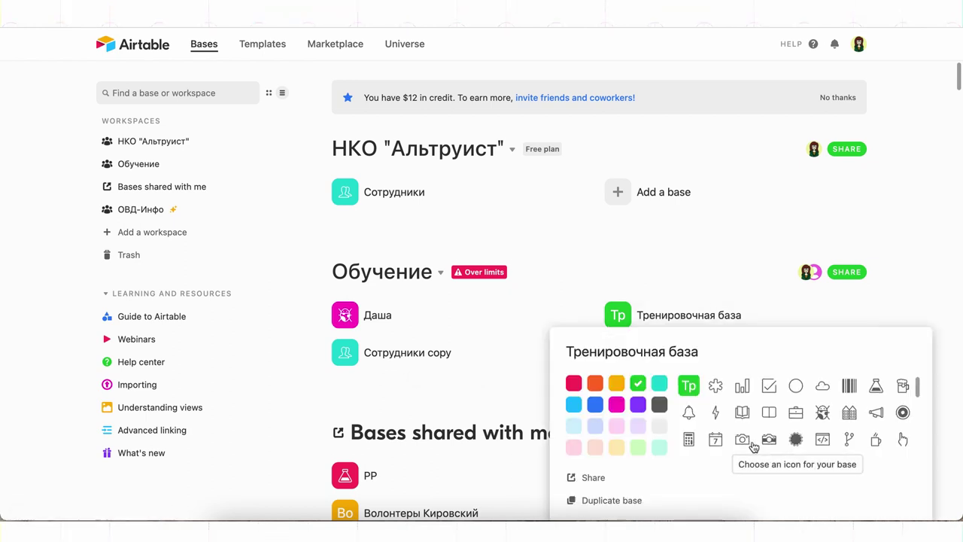
pyautogui.scroll(-2, 753, 447)
pyautogui.scroll(-2, 517, 451)
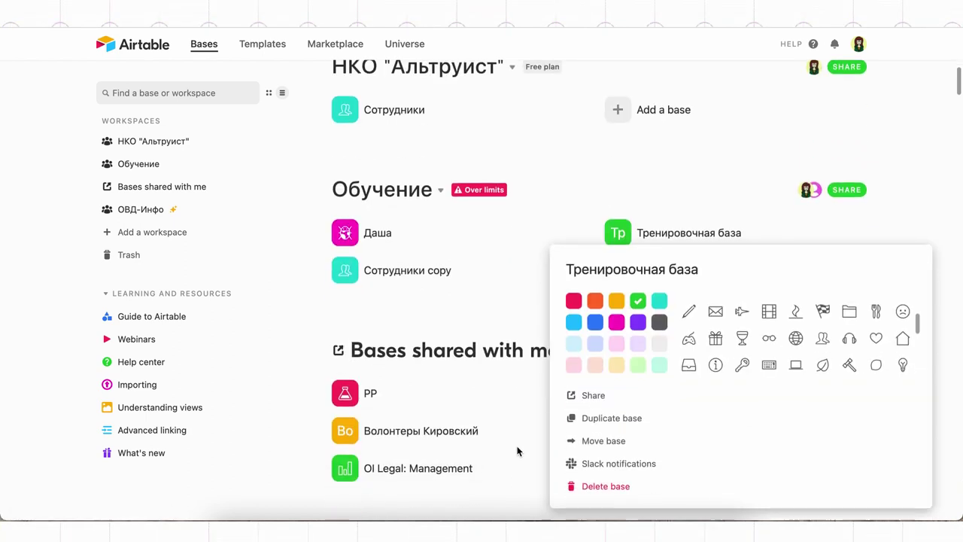
pyautogui.click(602, 441)
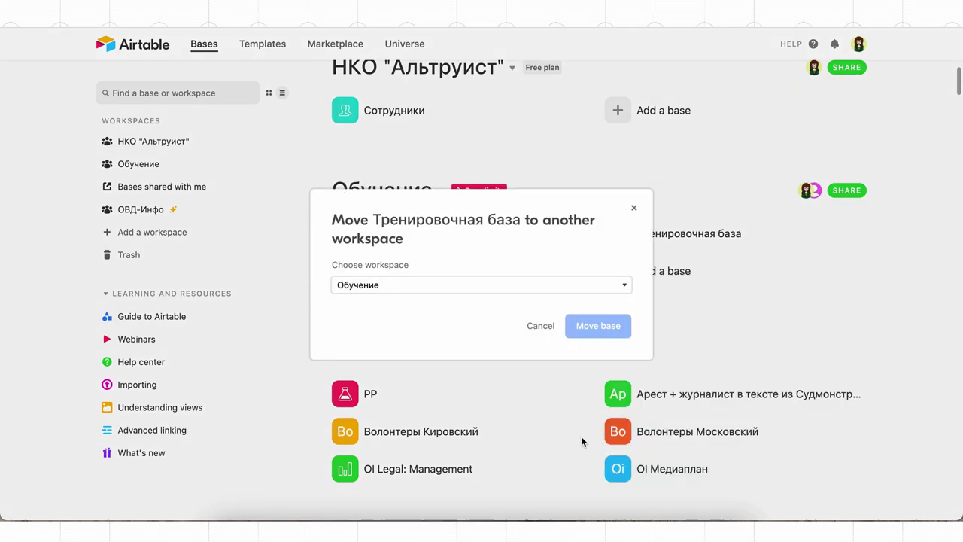
pyautogui.click(598, 290)
pyautogui.click(577, 269)
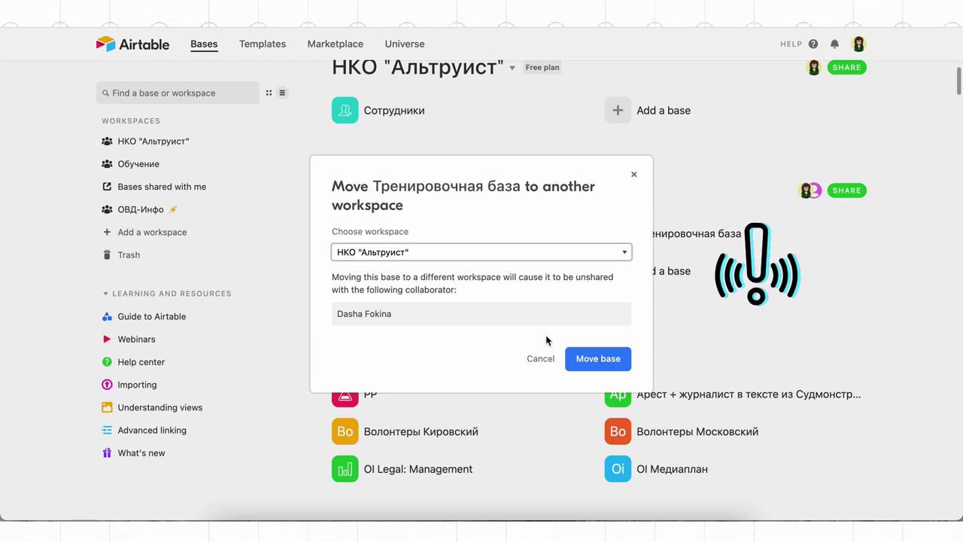
pyautogui.click(587, 366)
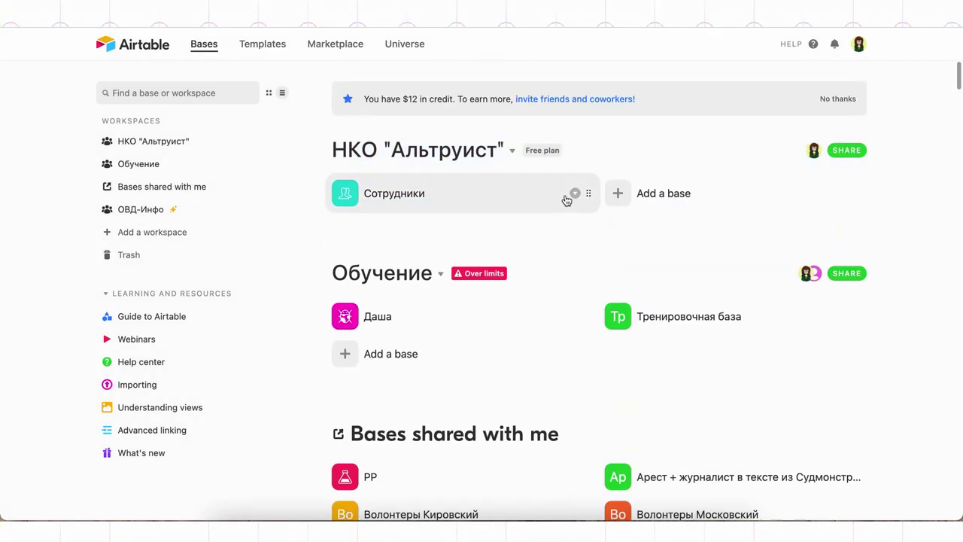
# Step: Open the options of the Сотрудники base in the НКО "Альтруист" workspace
pyautogui.click(575, 196)
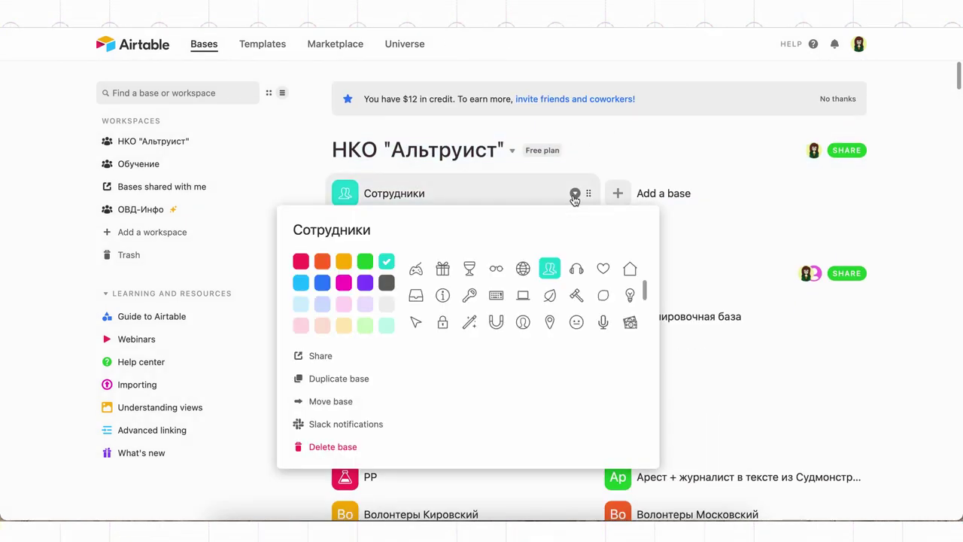